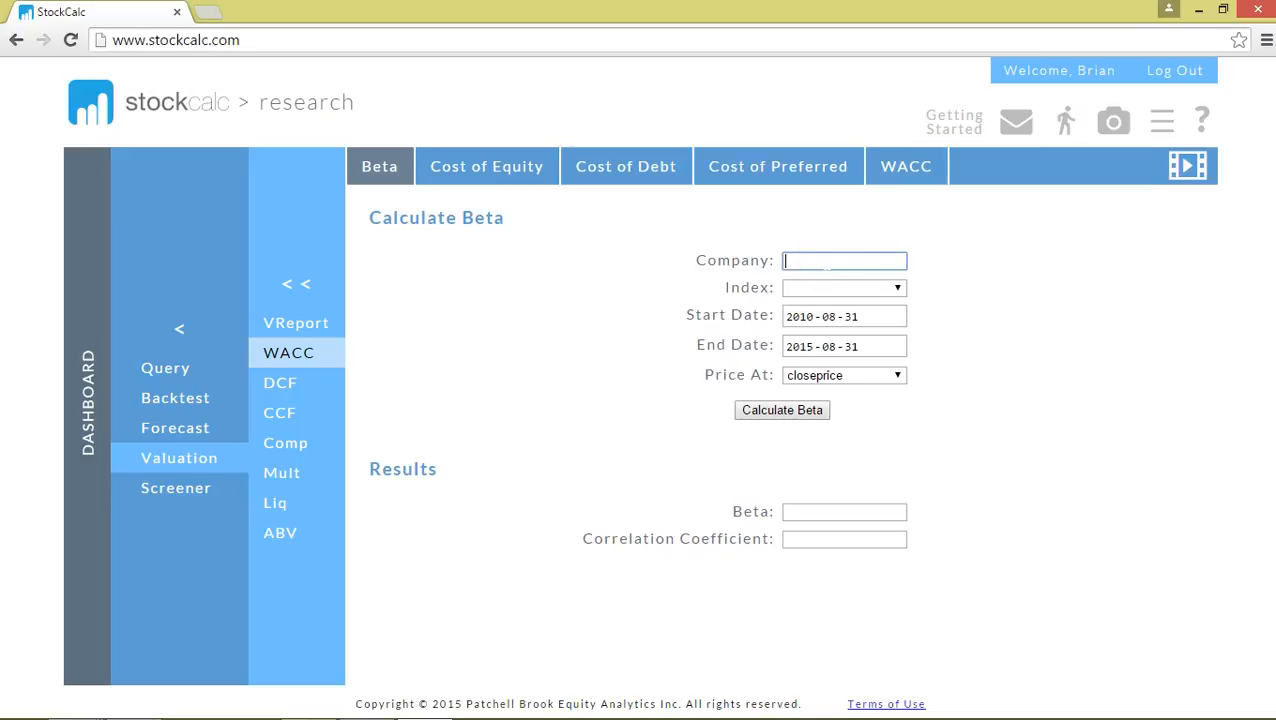
Step: Calculate the beta for General Electric (GE:NYS) against the Dow Jones index
type("GE")
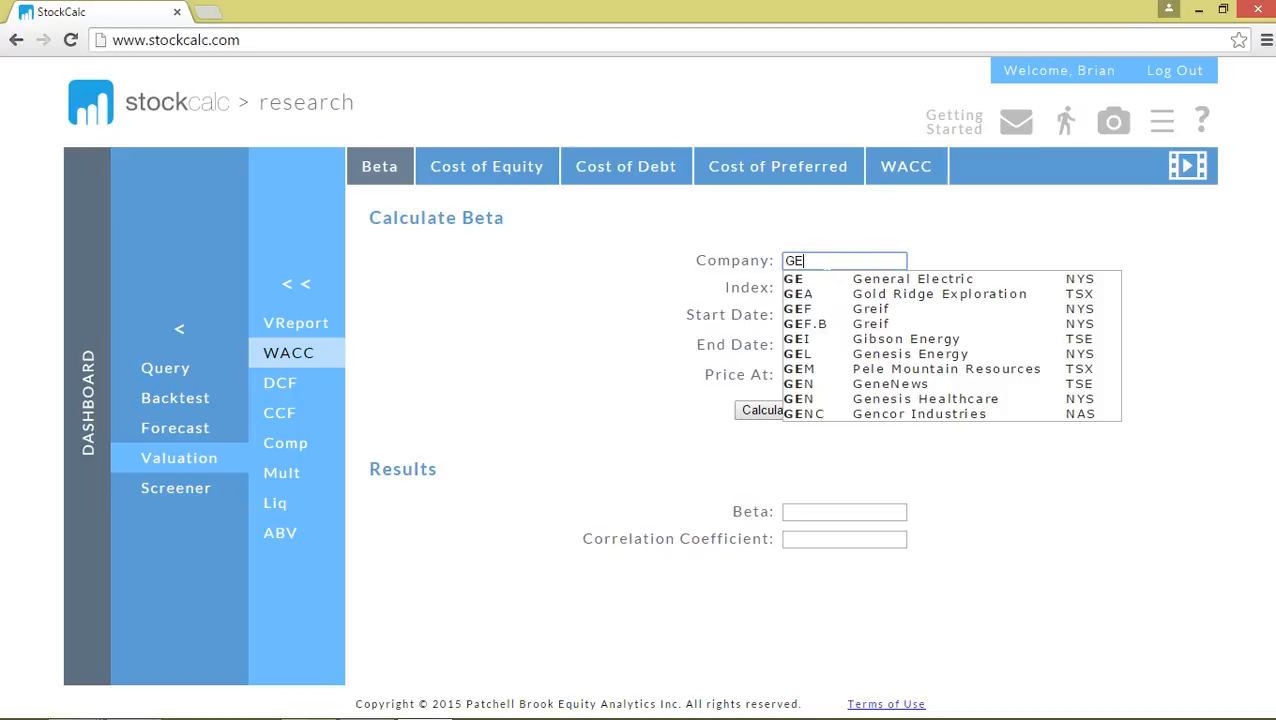
left_click(890, 285)
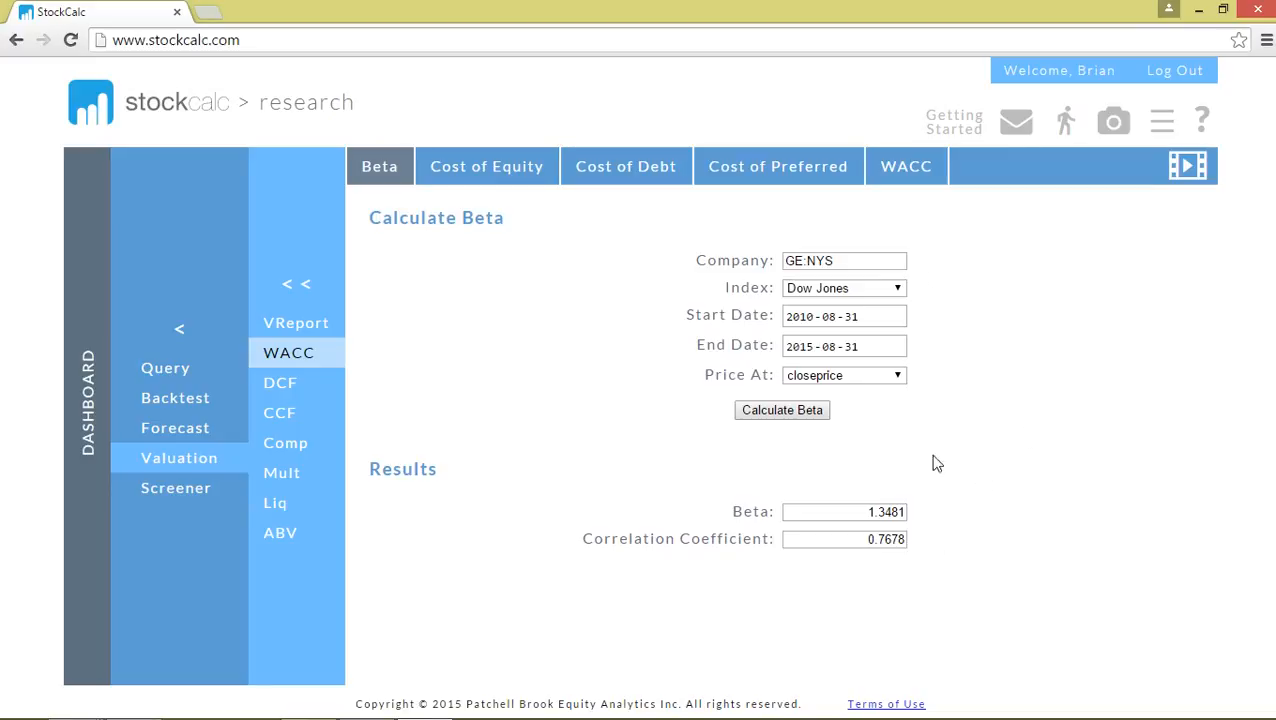
Step: Calculate the cost of equity for GE:NYS with the size premium set to 1 and the company premium set to 2
left_click(478, 172)
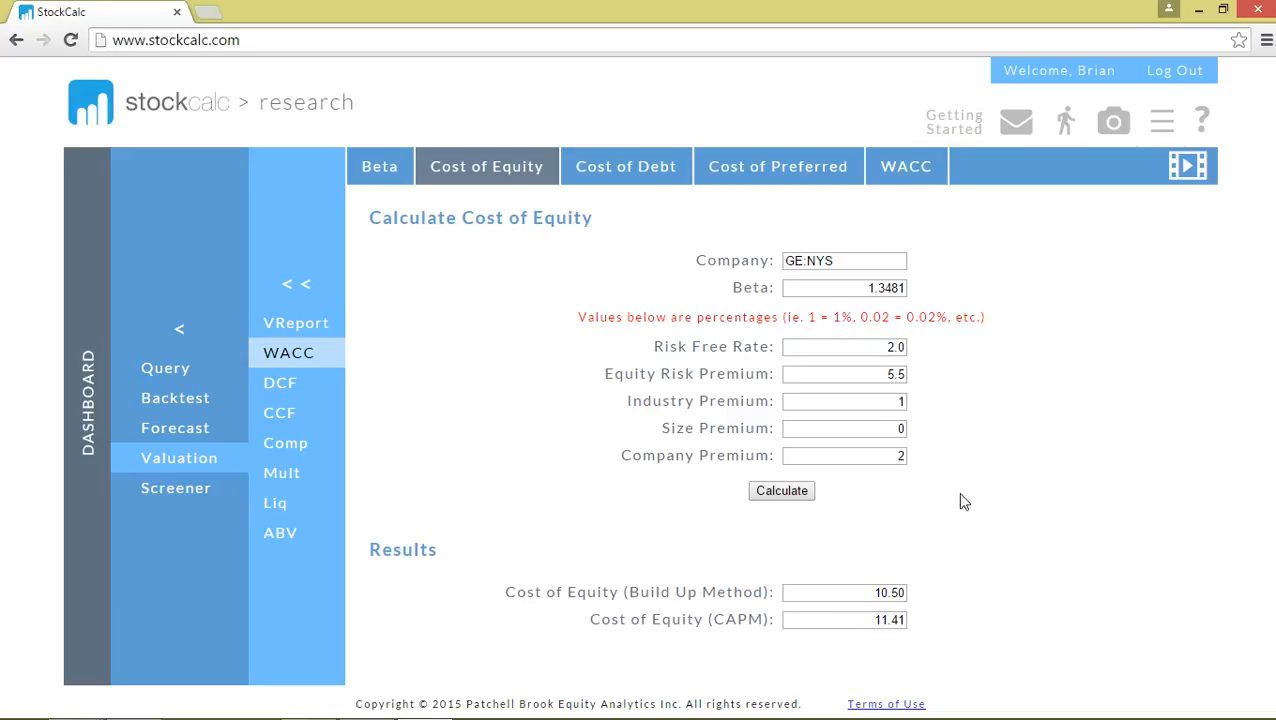
left_click(903, 452)
type("2")
key("shift+Tab")
type("1")
left_click(893, 484)
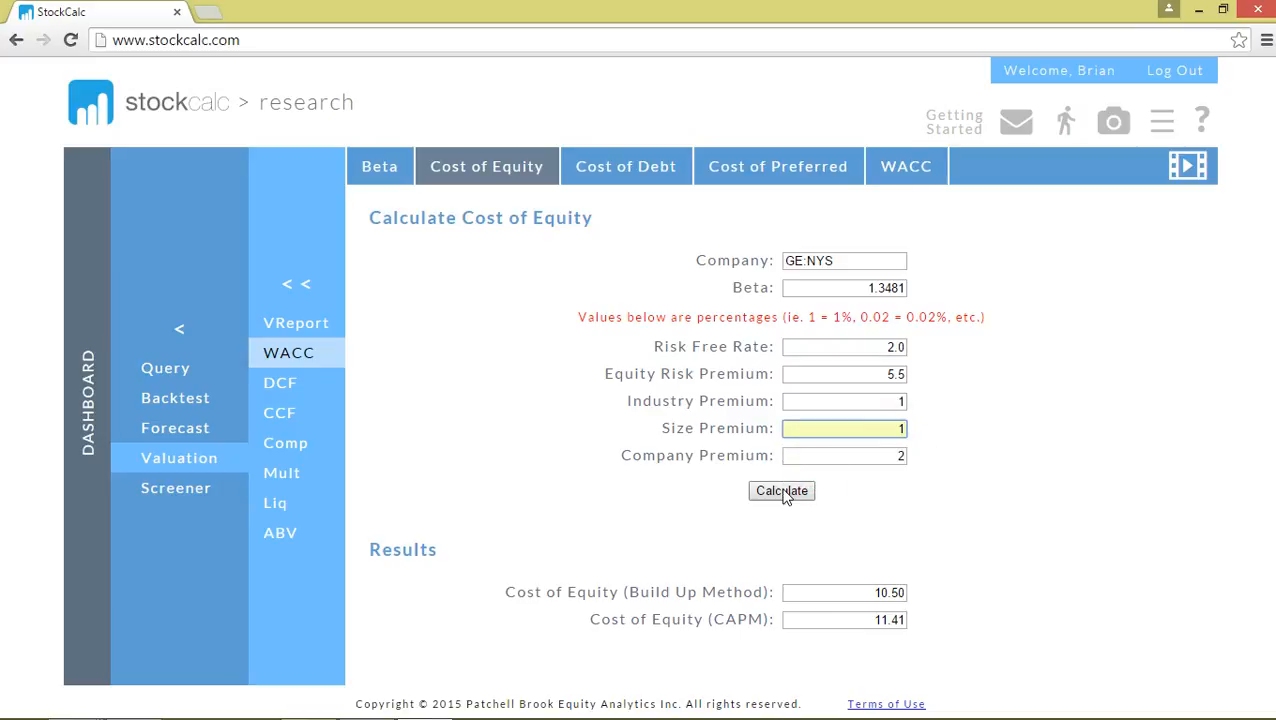
left_click(784, 492)
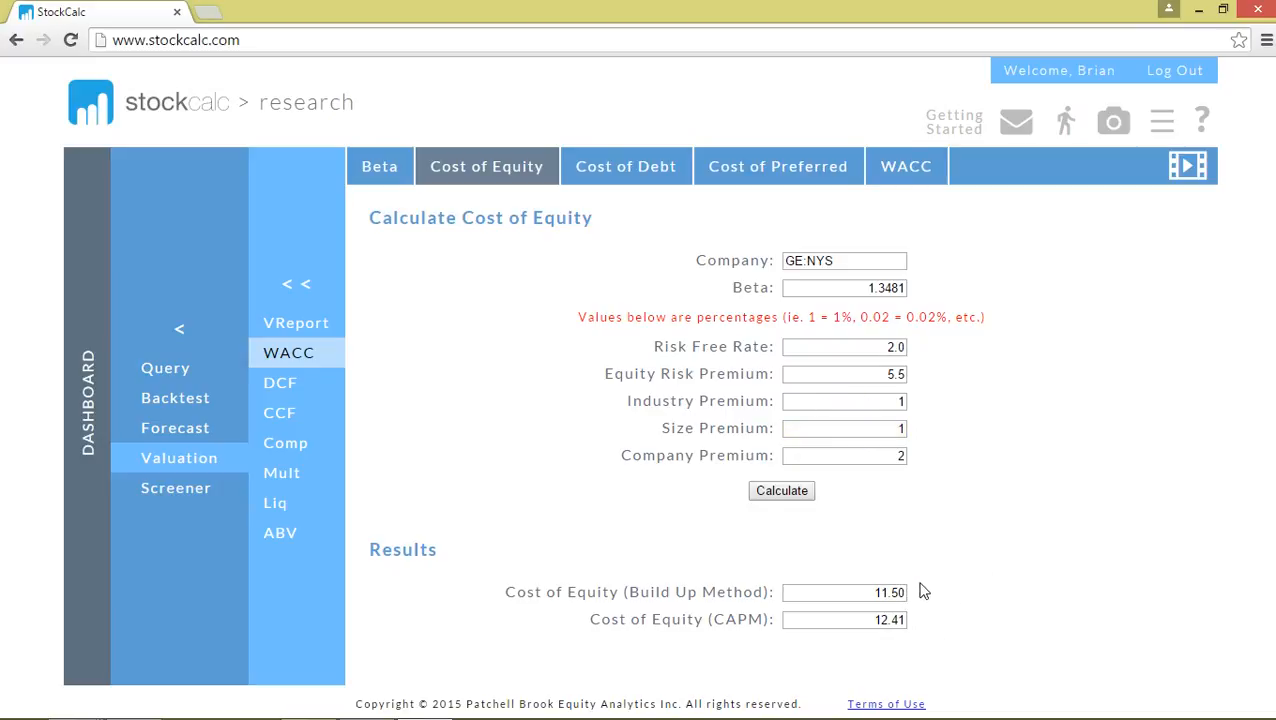
Step: Review the cost of debt, cost of preferred and weighted average cost of capital figures for GE:NYS
left_click(615, 172)
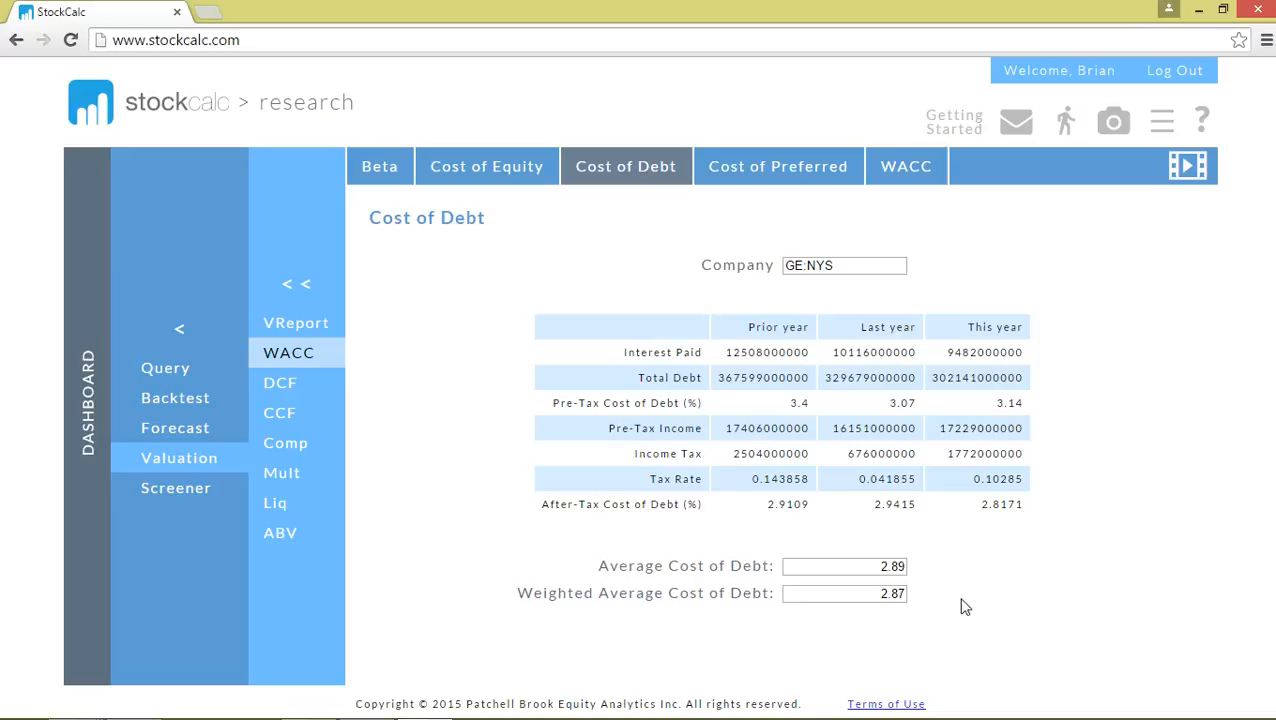
left_click(781, 168)
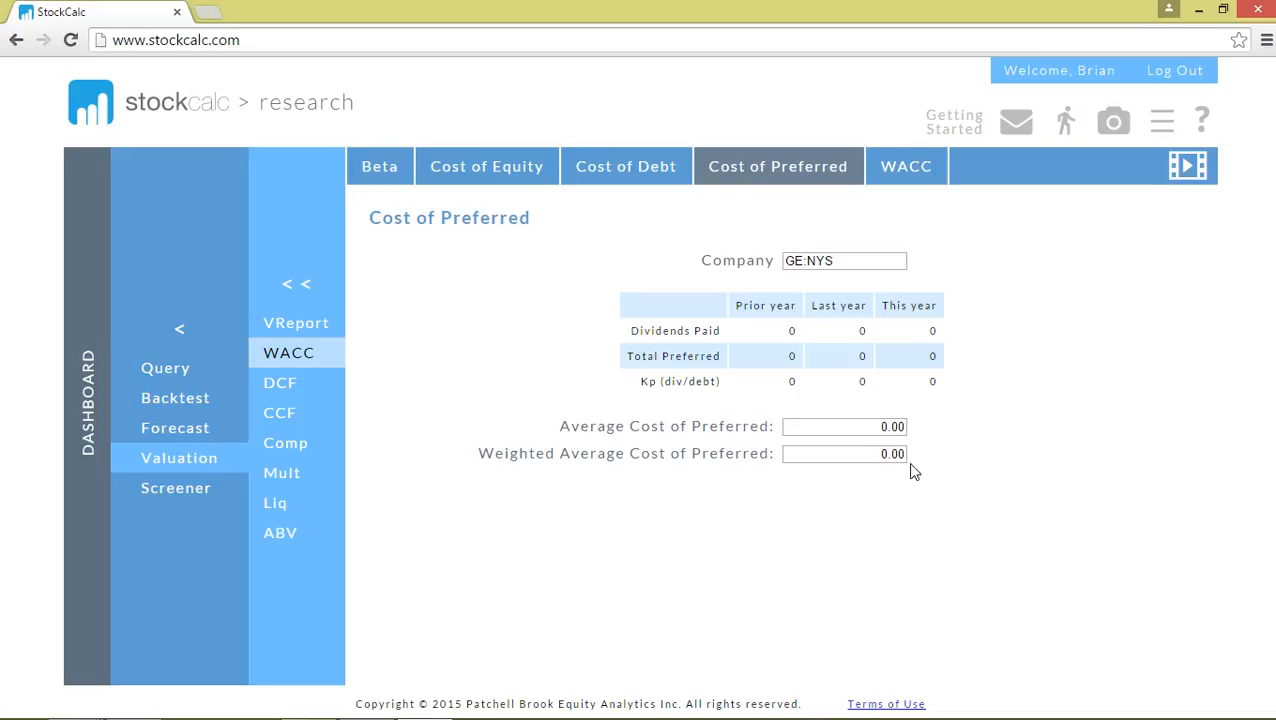
left_click(905, 170)
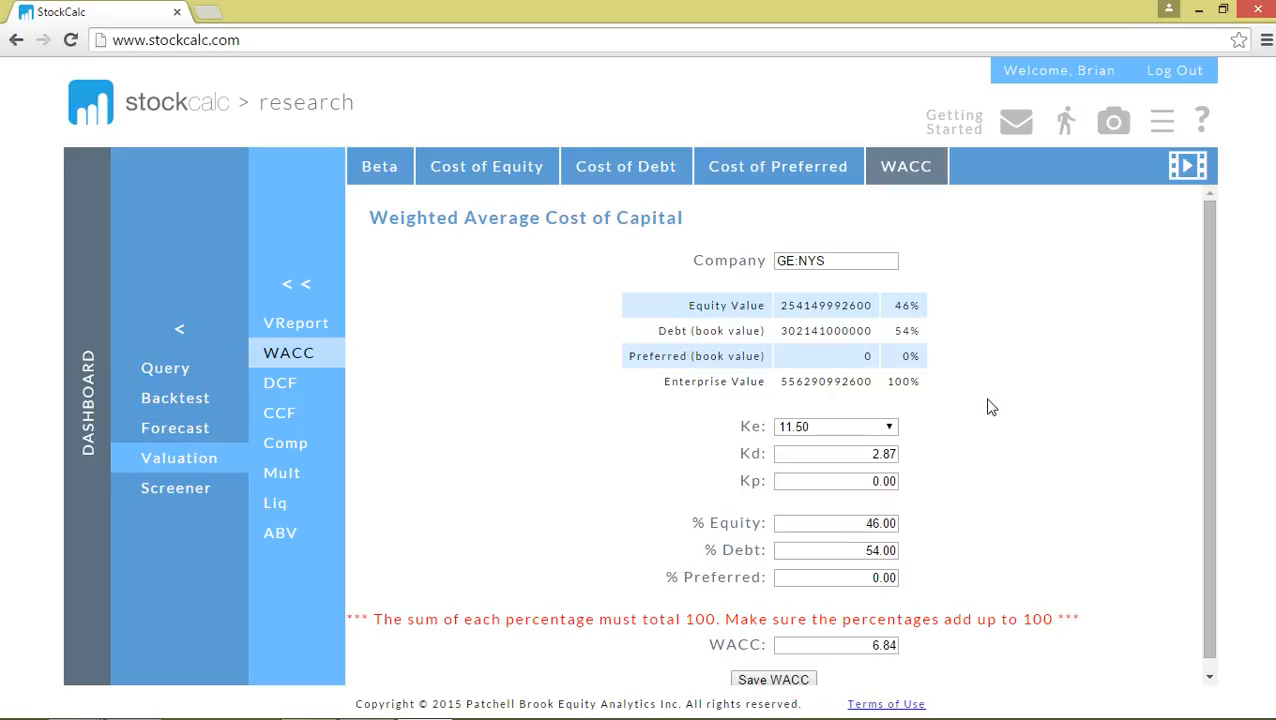
Step: Set both the cost of debt (Kd) and the cost of preferred (Kp) to 4 in the WACC calculation
left_click(866, 453)
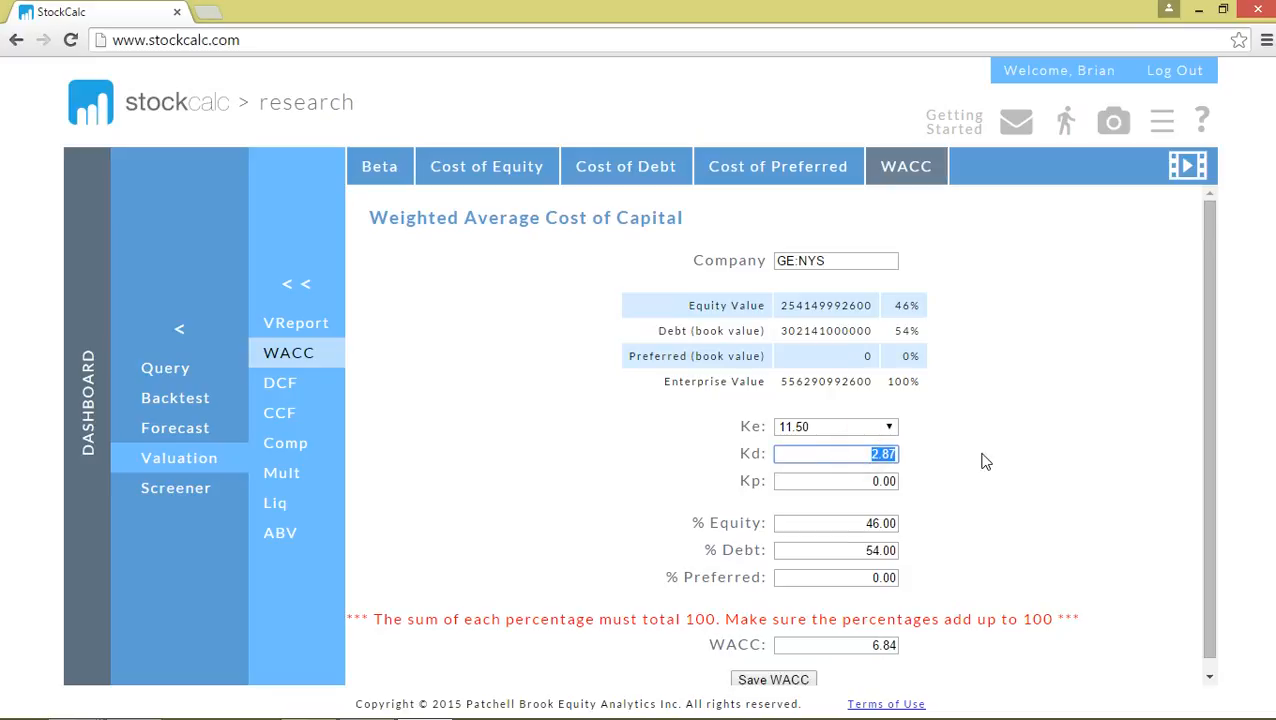
type("4")
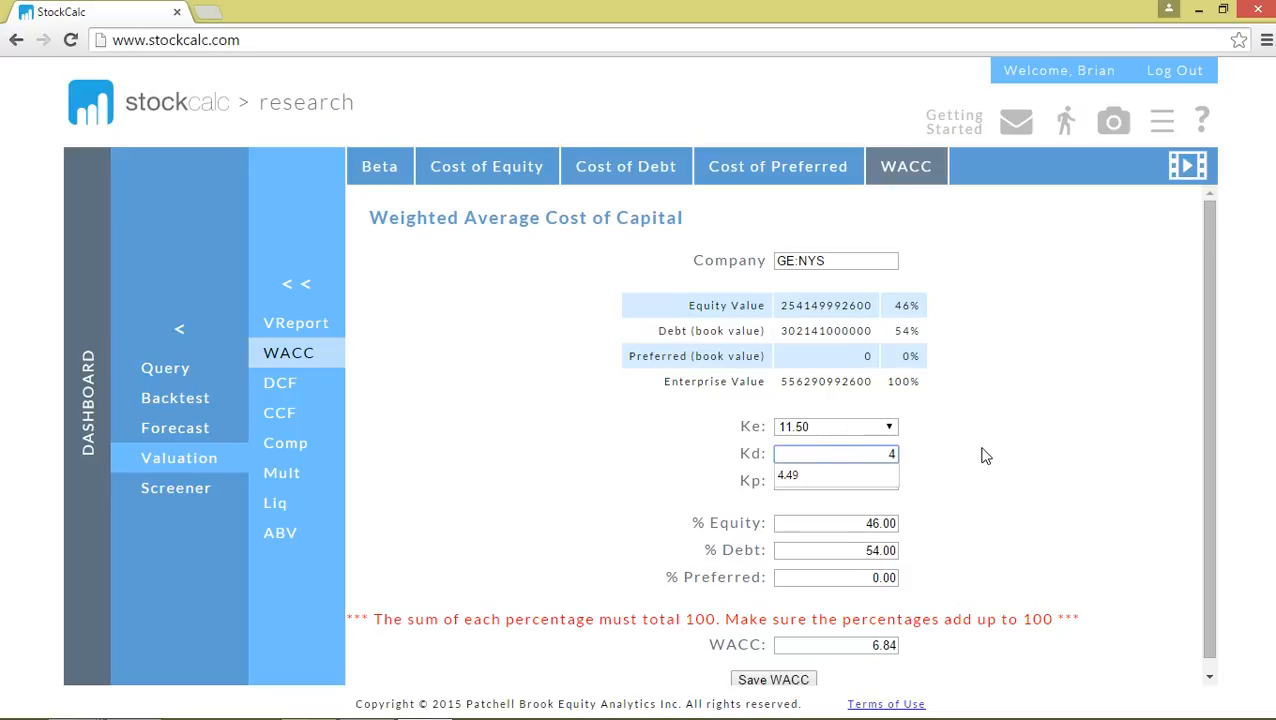
left_click(983, 453)
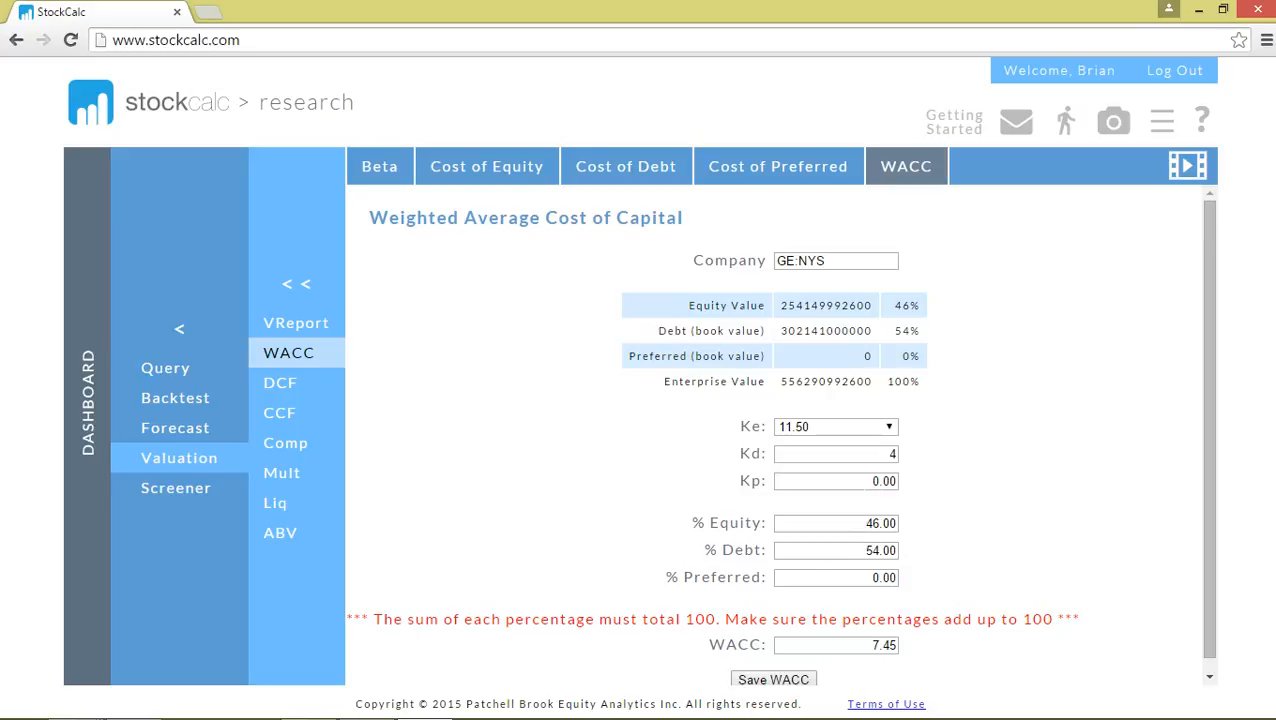
double_click(865, 481)
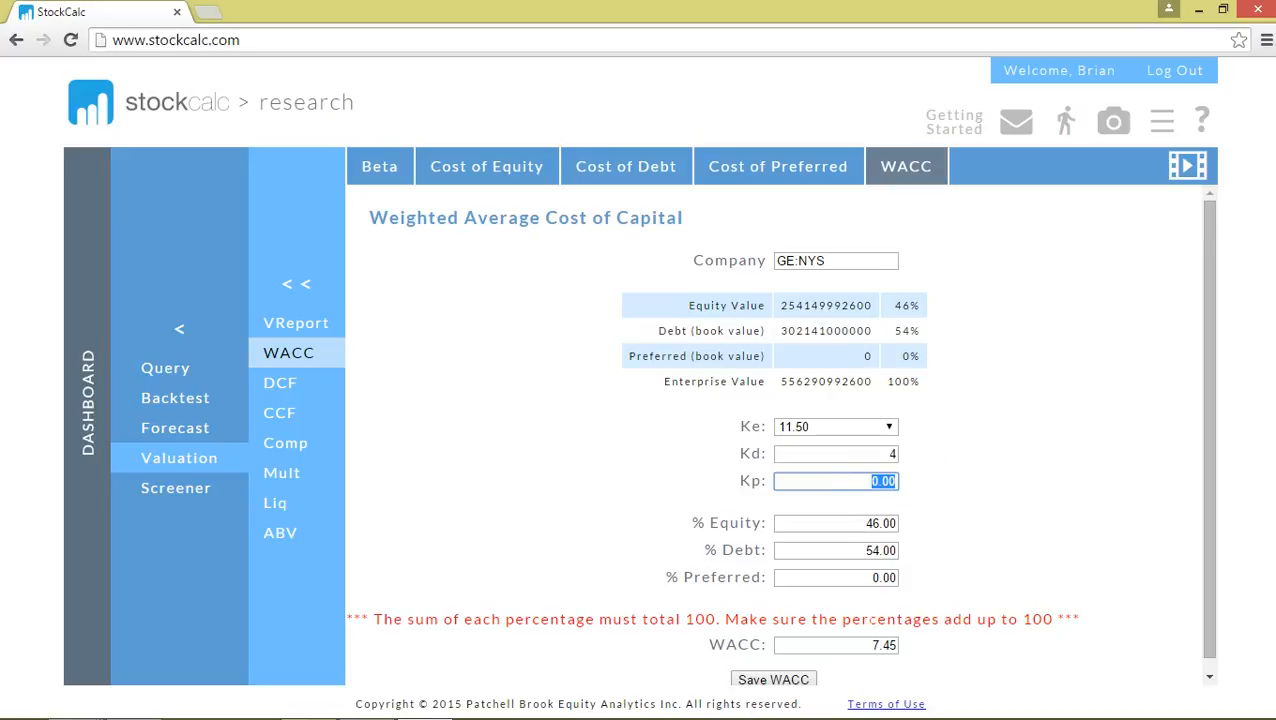
left_click_drag(828, 619, 1052, 618)
left_click(1048, 618)
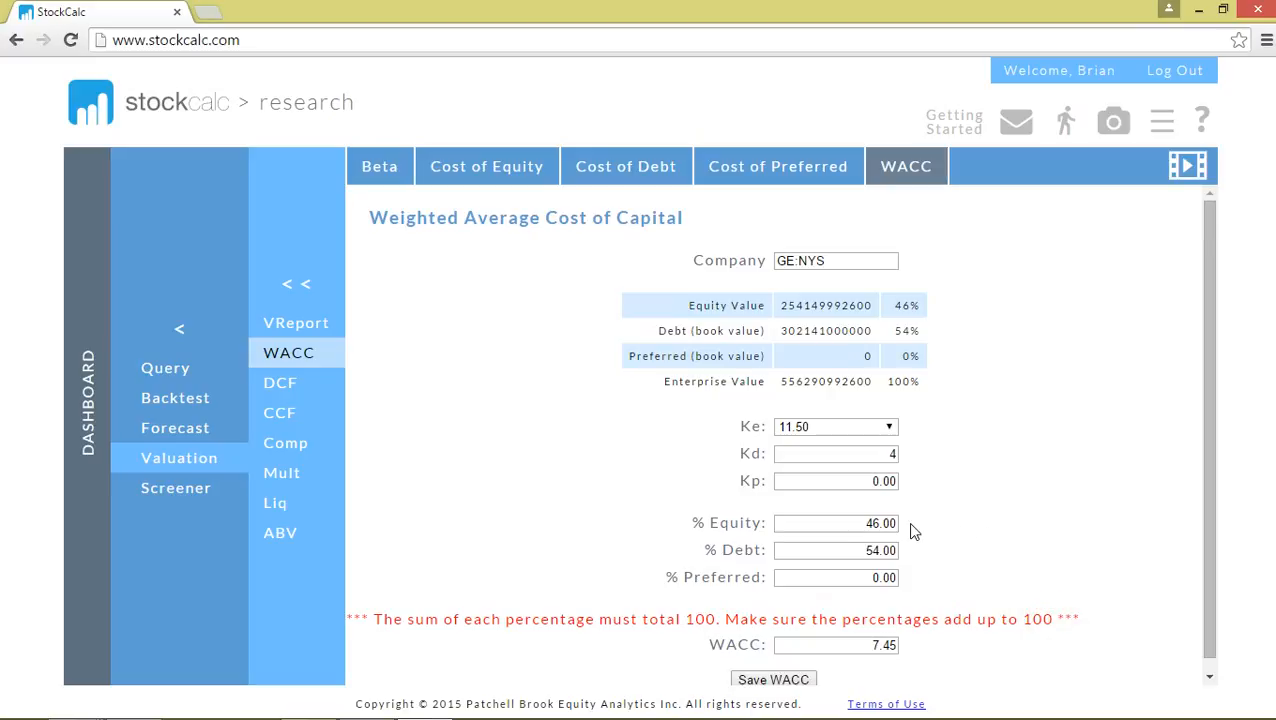
left_click(860, 481)
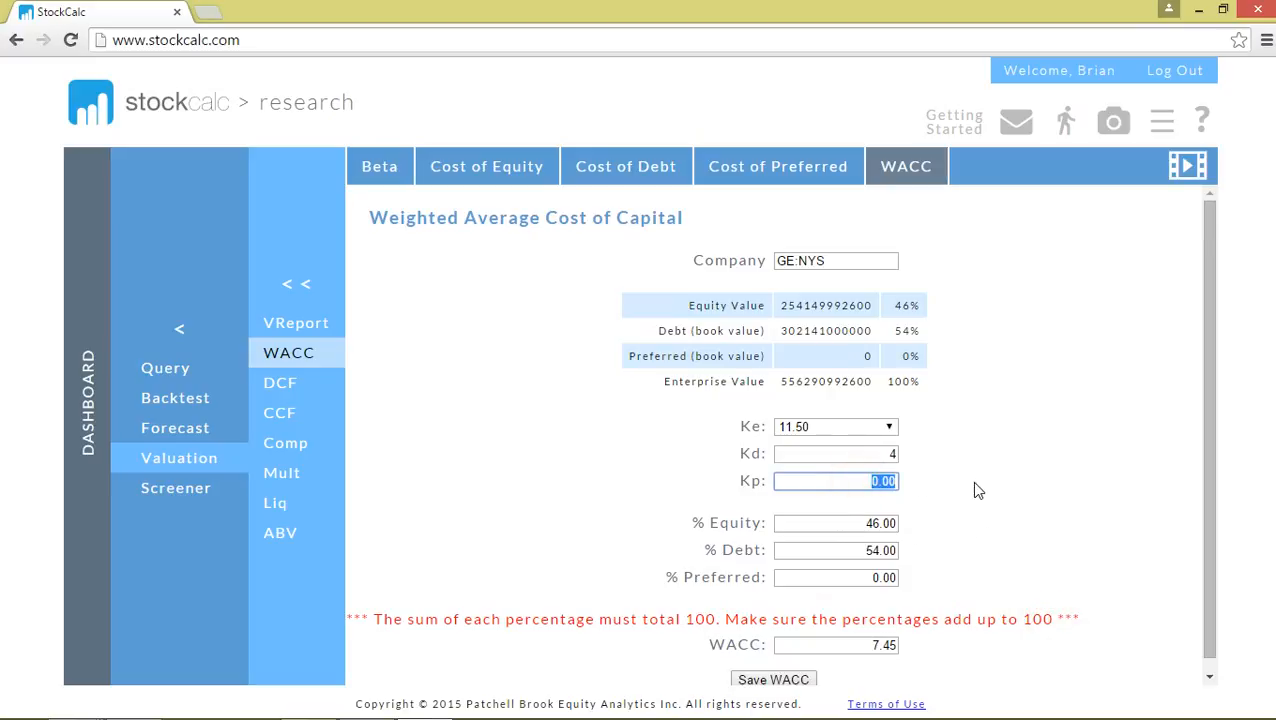
type("4")
left_click(974, 484)
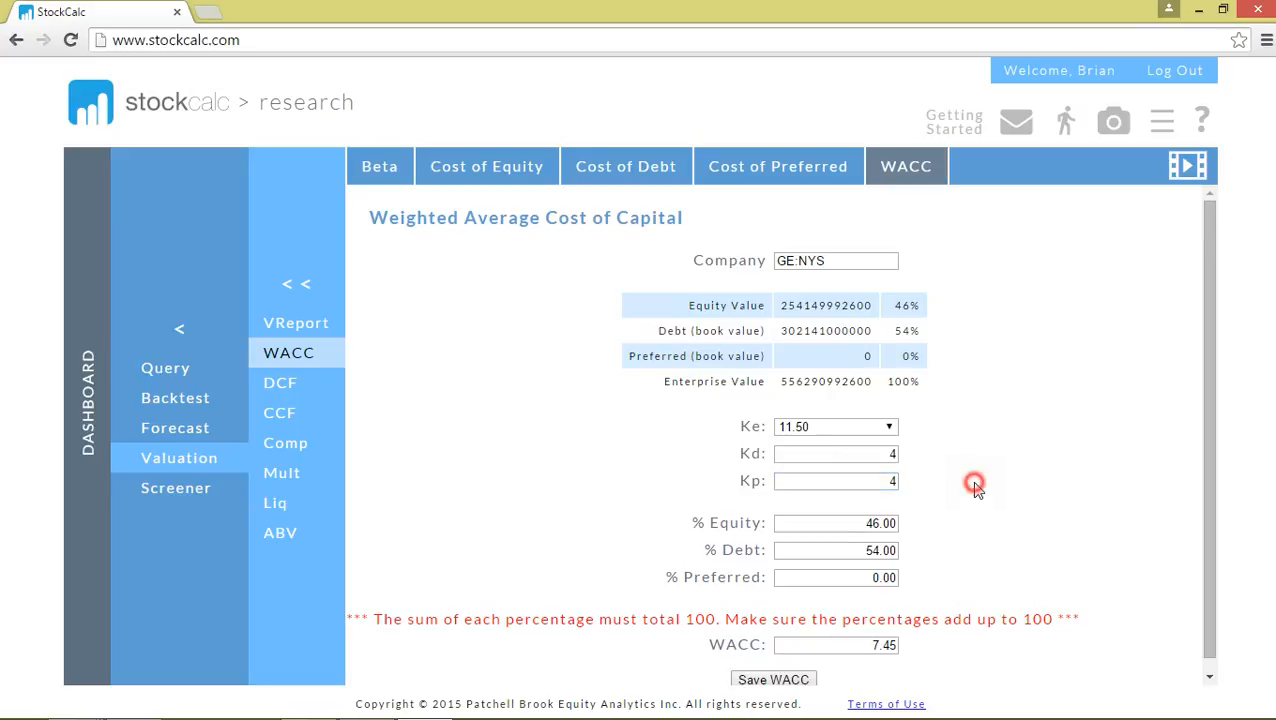
Step: Set the capital weights to 50% equity, 45% debt and 5% preferred
left_click(876, 577)
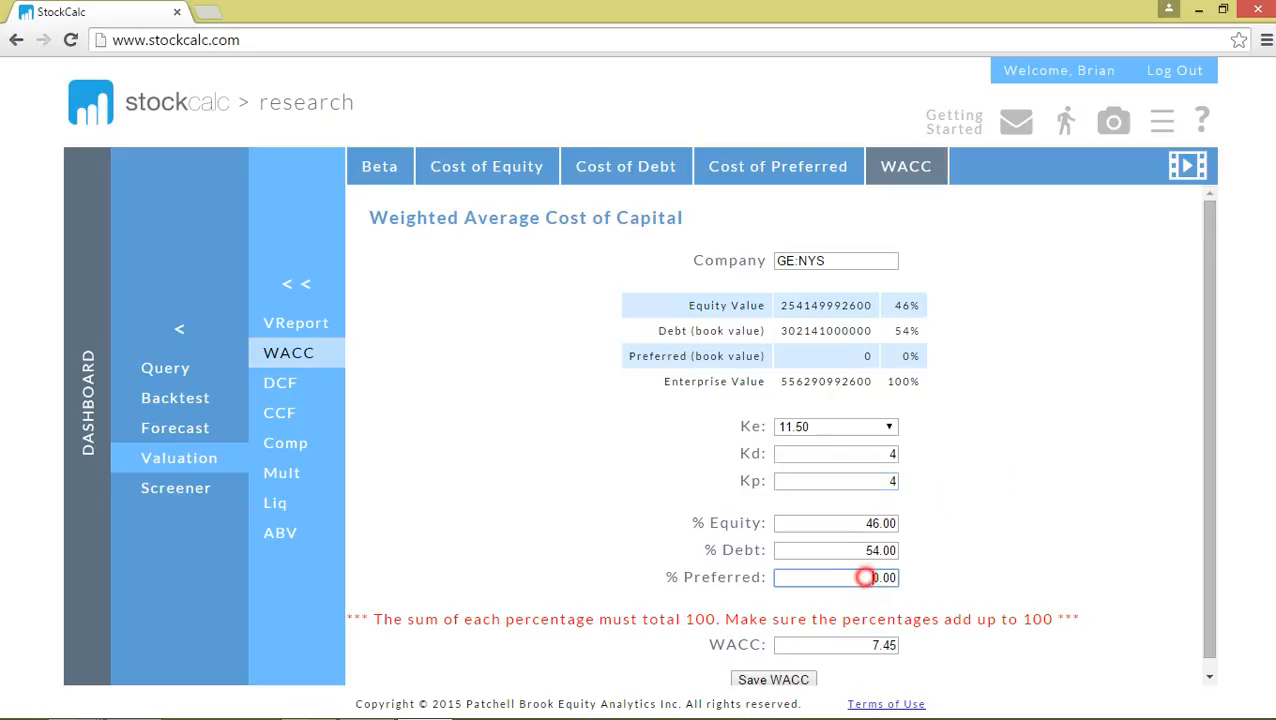
type("5")
left_click(967, 552)
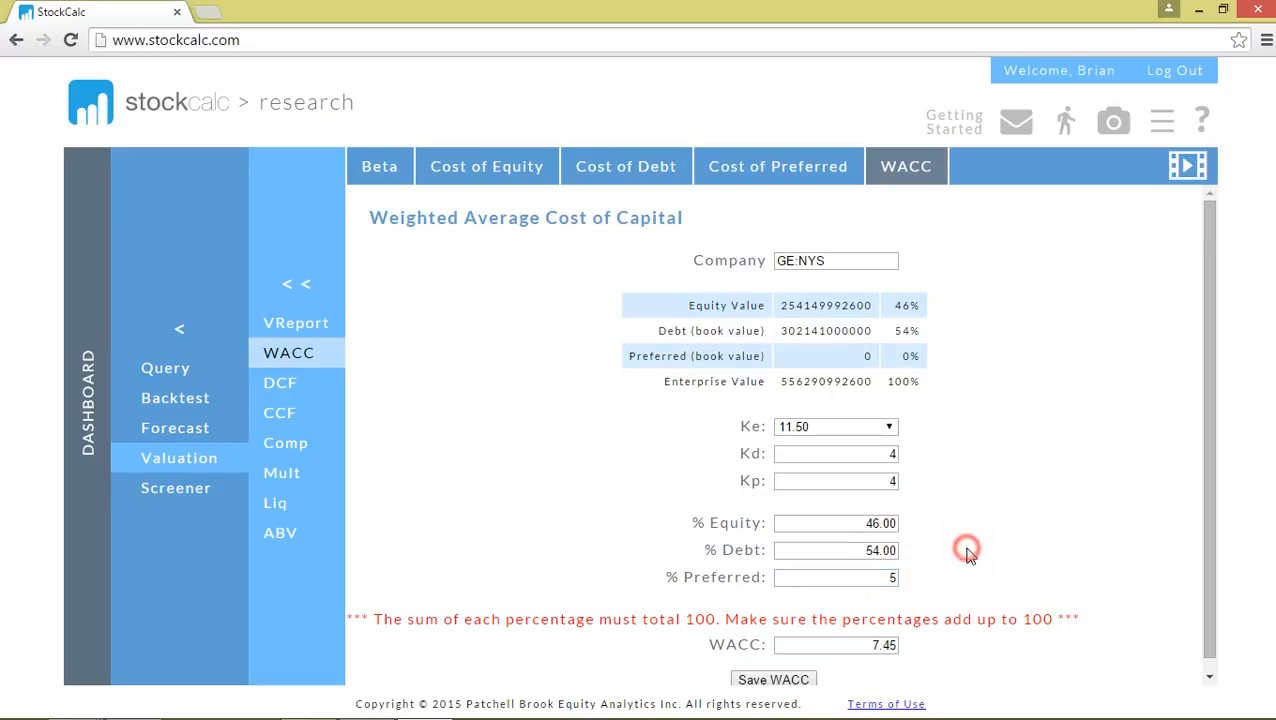
left_click(880, 523)
type("5")
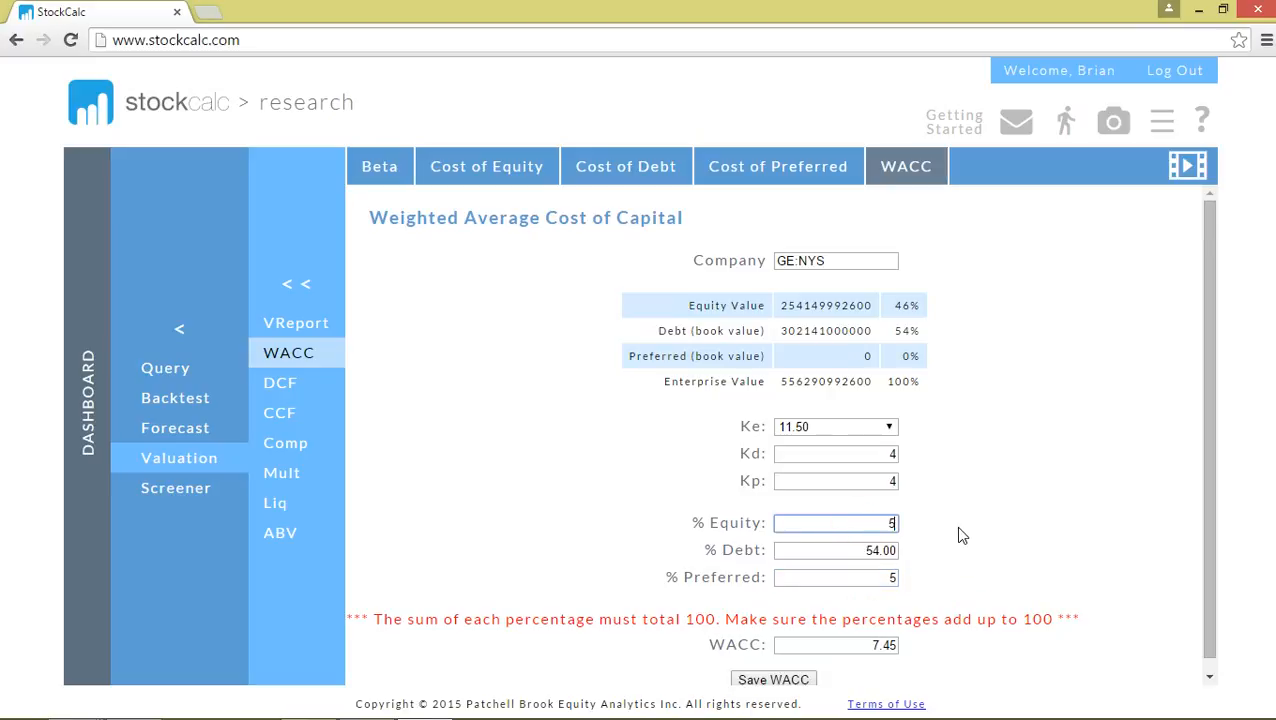
type("0")
left_click(862, 550)
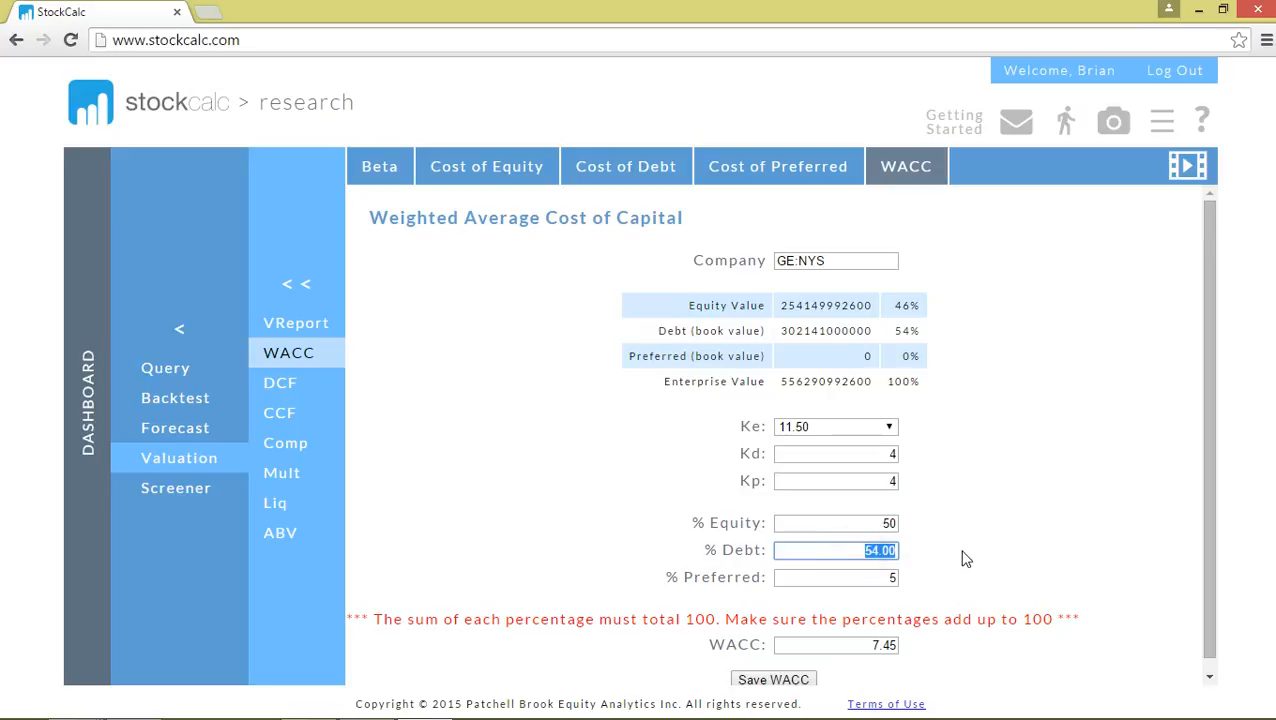
type("45")
left_click(1002, 524)
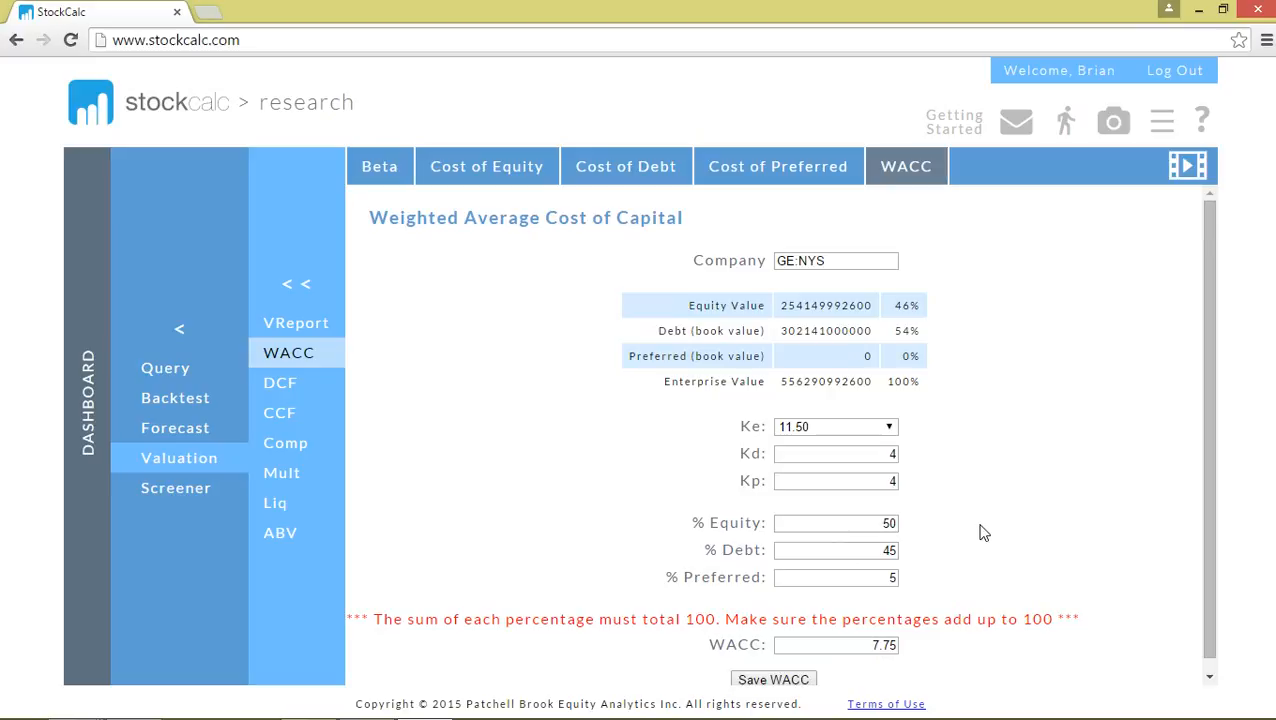
Step: Save the WACC data for GE:NYS and dismiss the confirmation message
scroll(983, 533, "down", 1)
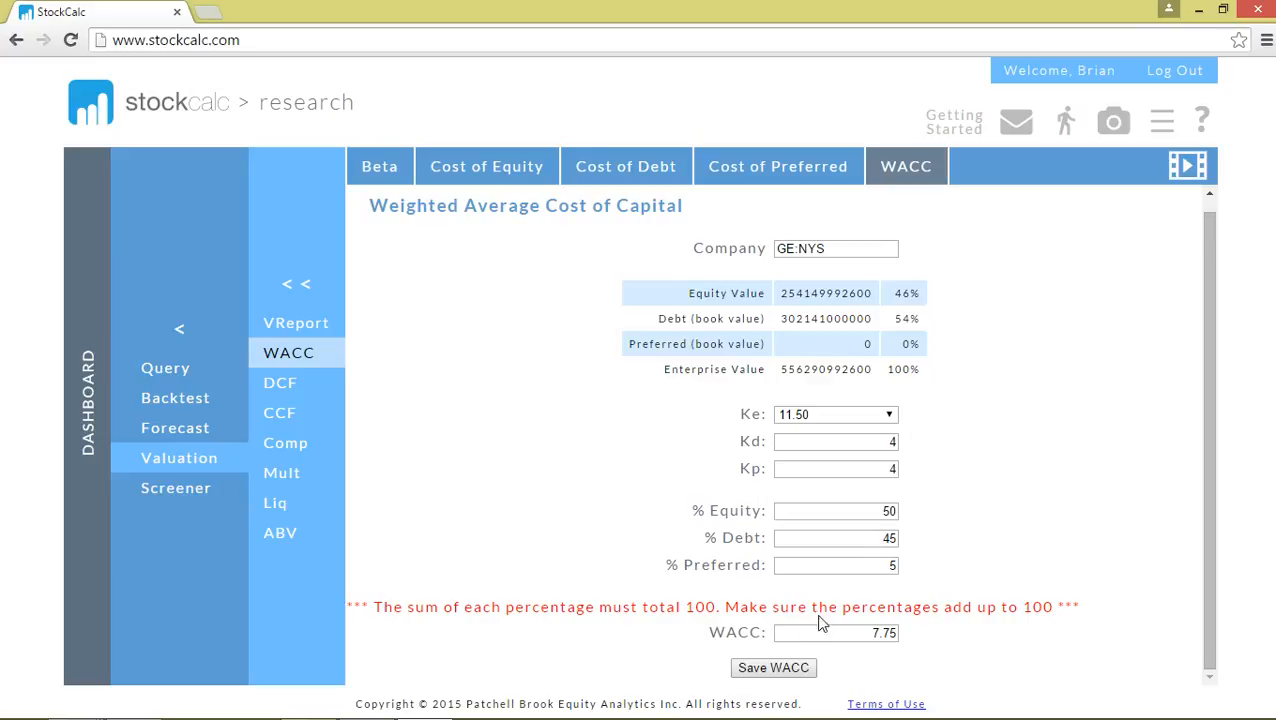
left_click(774, 669)
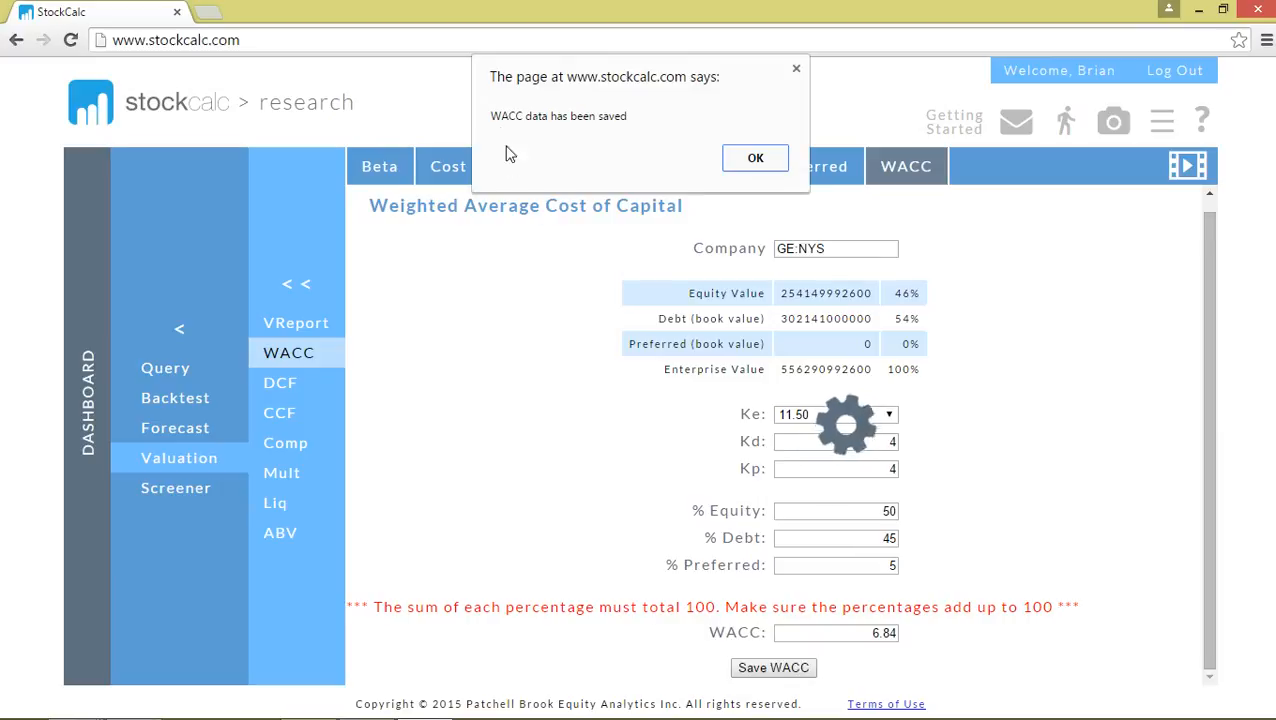
left_click(756, 160)
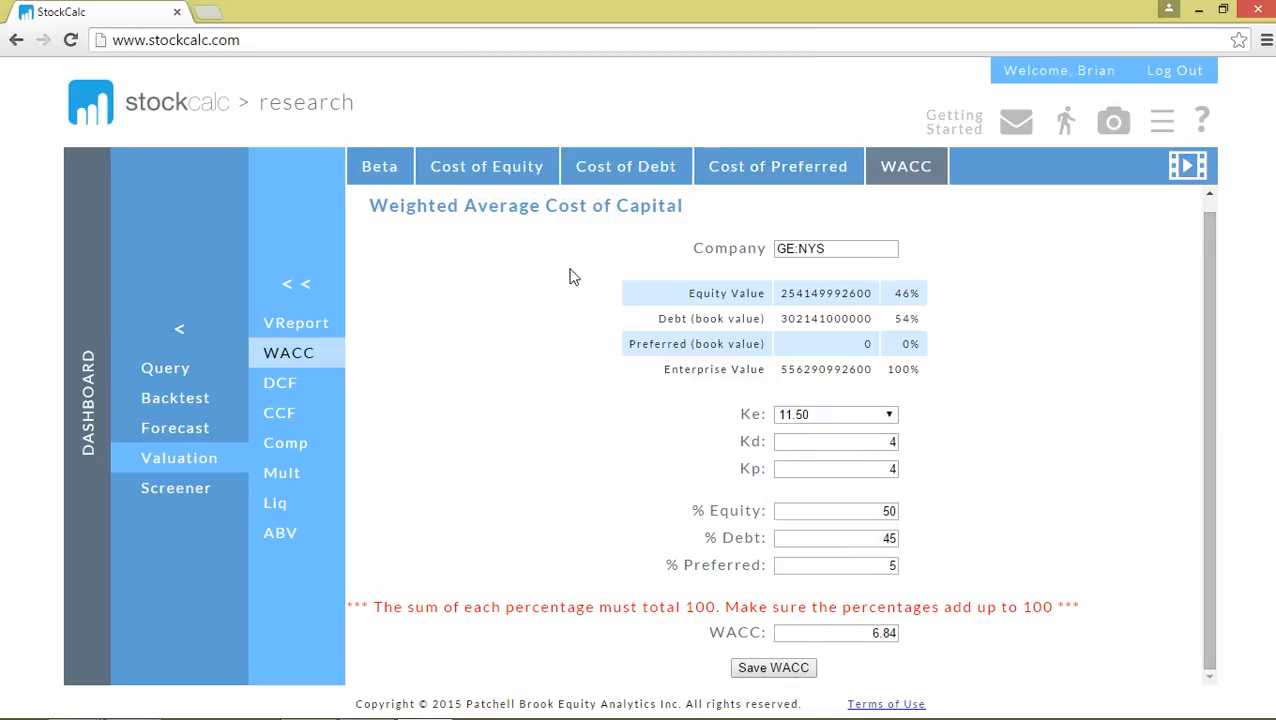